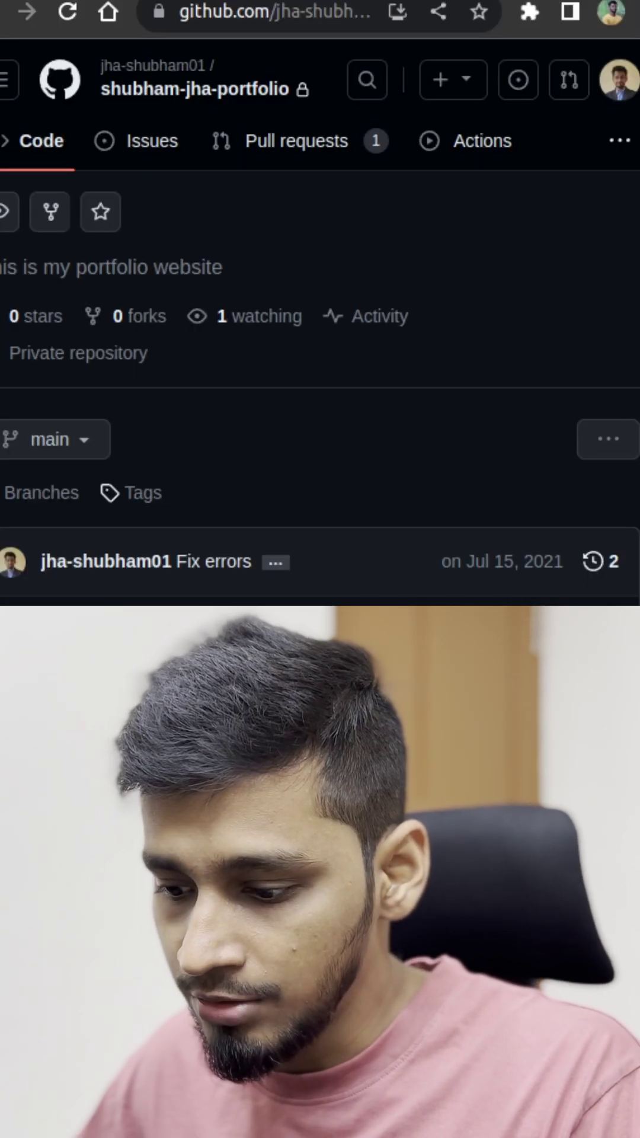
text(d ~)
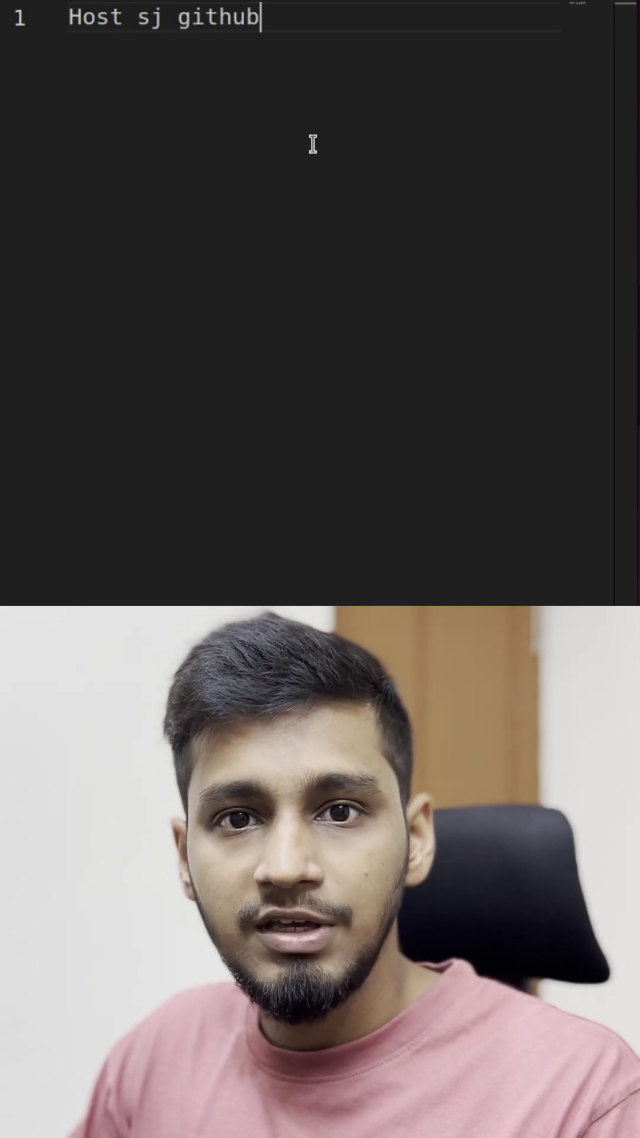
text(.com)
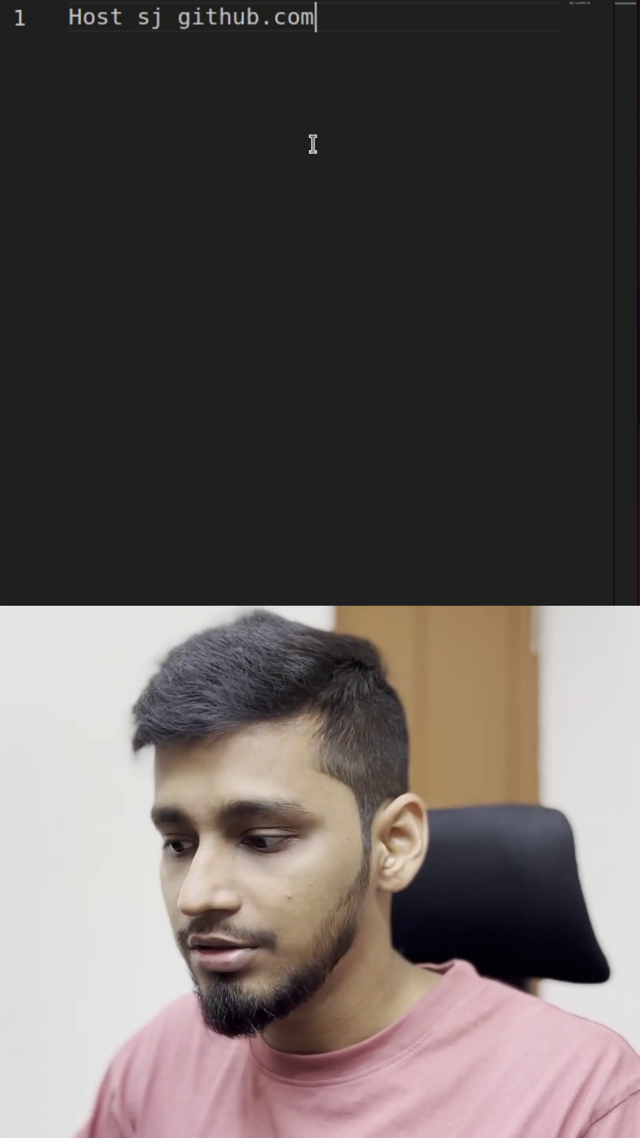
- Add indented HostName github.com, User, PreferredAuthentications publickey and IdentityFile lines under Host sj
key(Return)
key(Tab)
text(HostName )
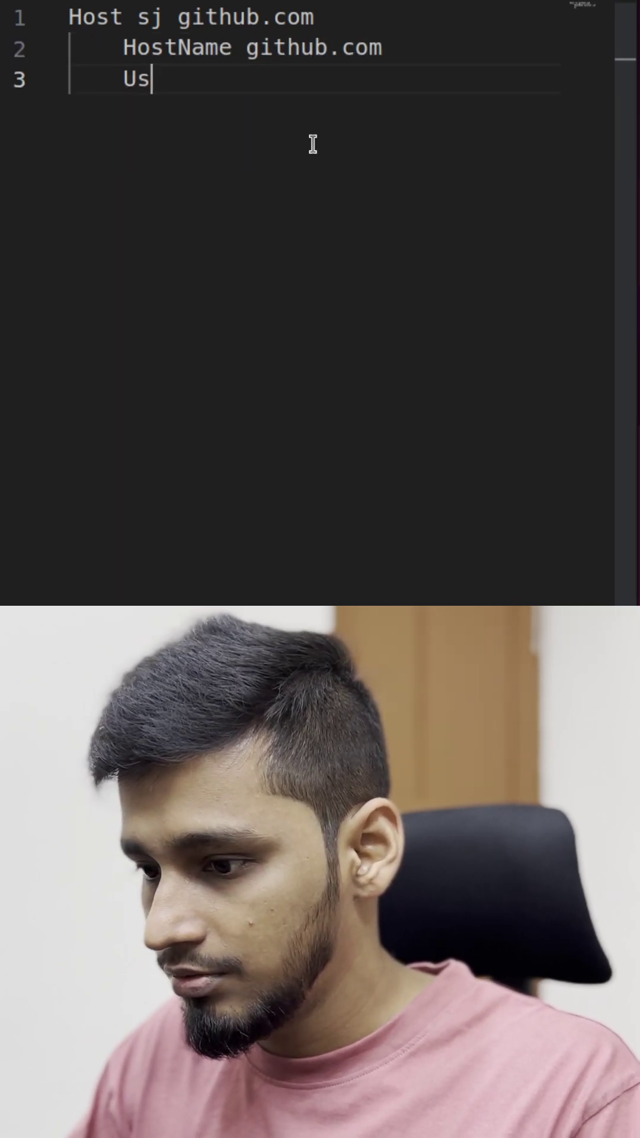
text(er Shubha)
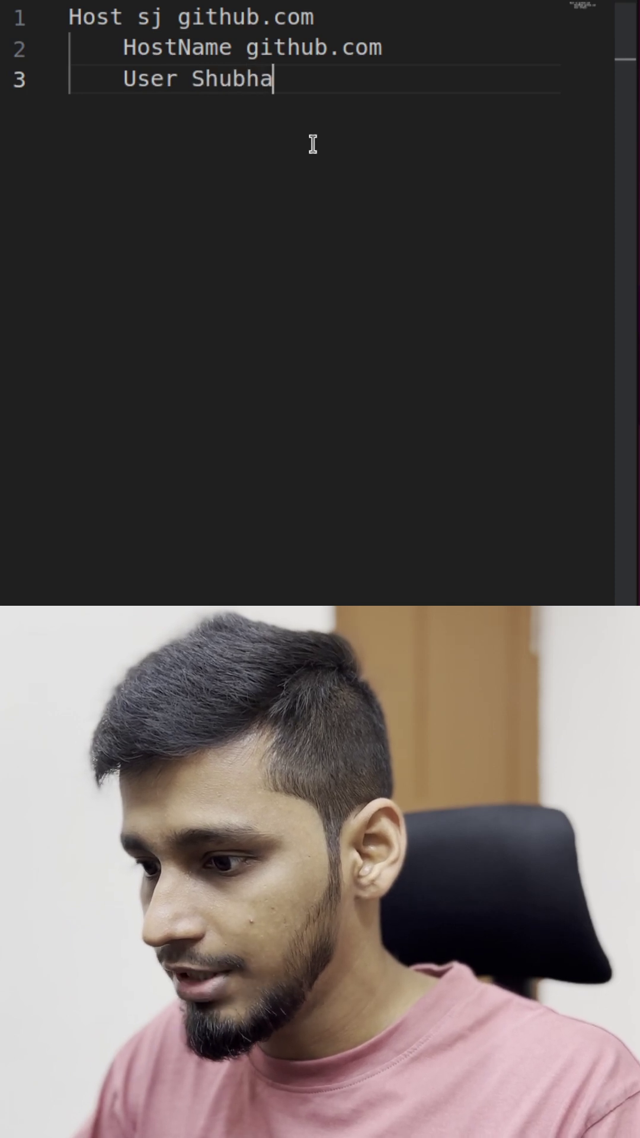
text(m)
key(Return)
text(PreferredAuthentications publickey)
key(Return)
text(I)
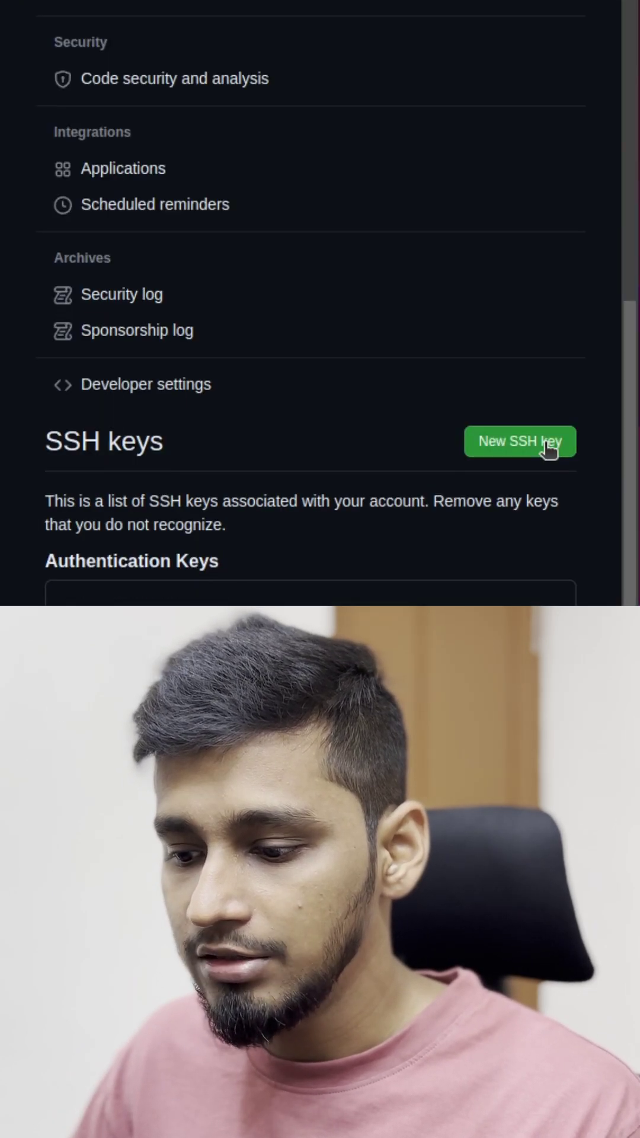
- Start a new SSH key entry from GitHub's SSH and GPG keys settings
click(534, 441)
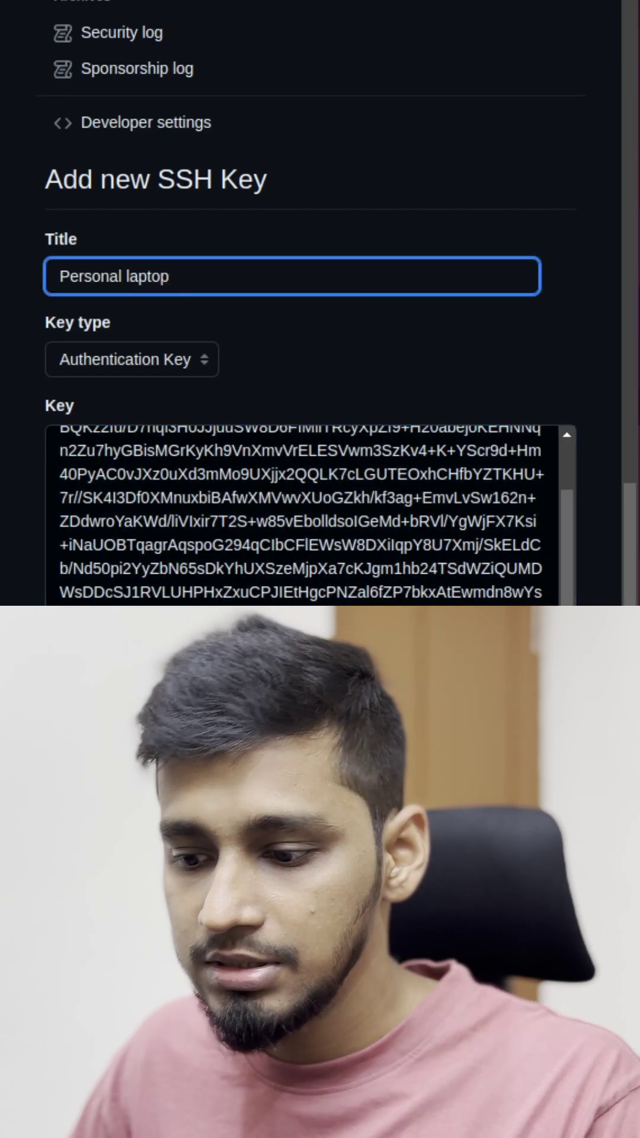